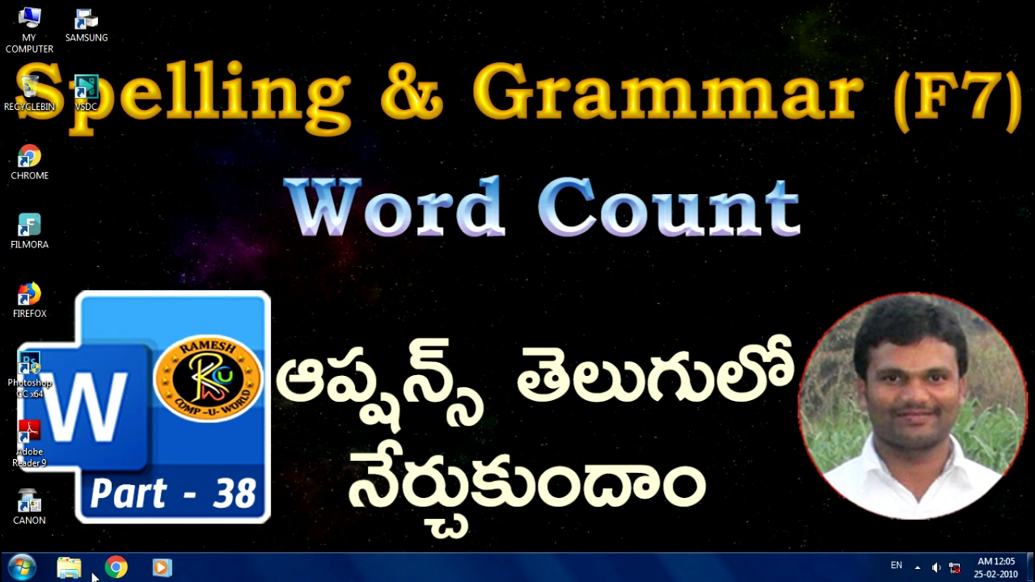
# - Launch Word 2013 from the Start menu's Microsoft Office 2013 folder and dismiss the activation notice
pyautogui.click(22, 568)
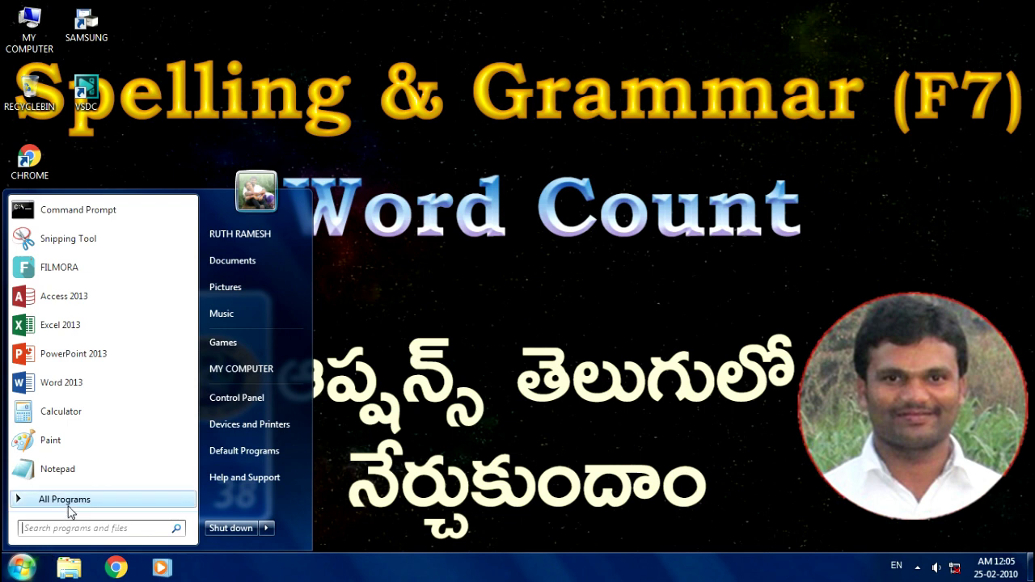
pyautogui.click(70, 509)
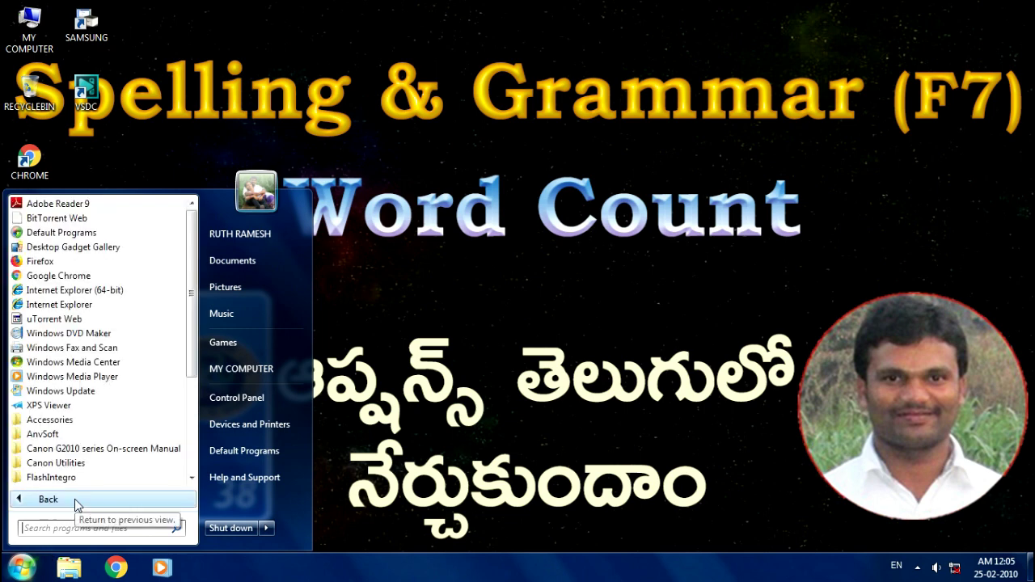
pyautogui.scroll(-4, 81, 453)
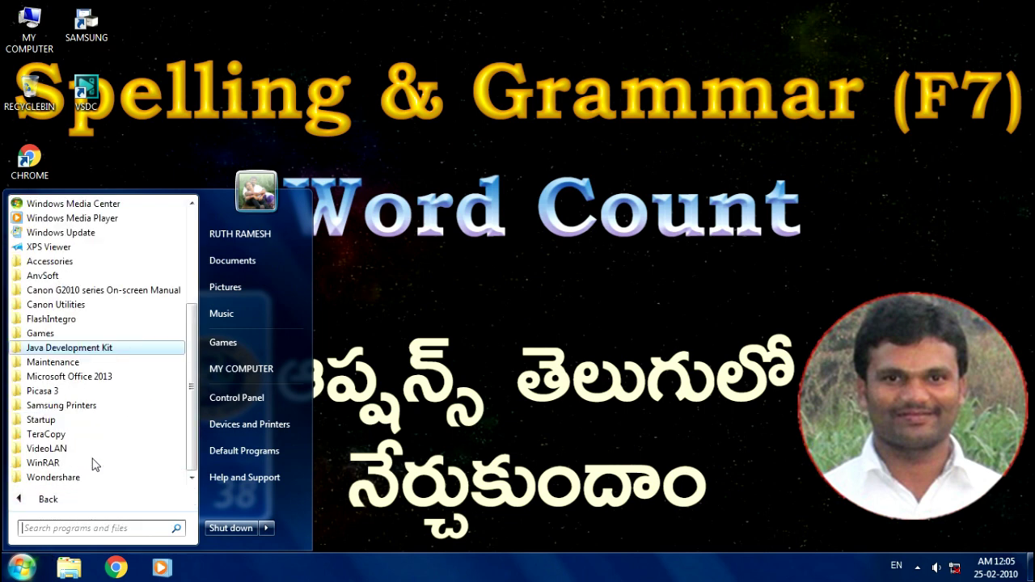
pyautogui.click(96, 378)
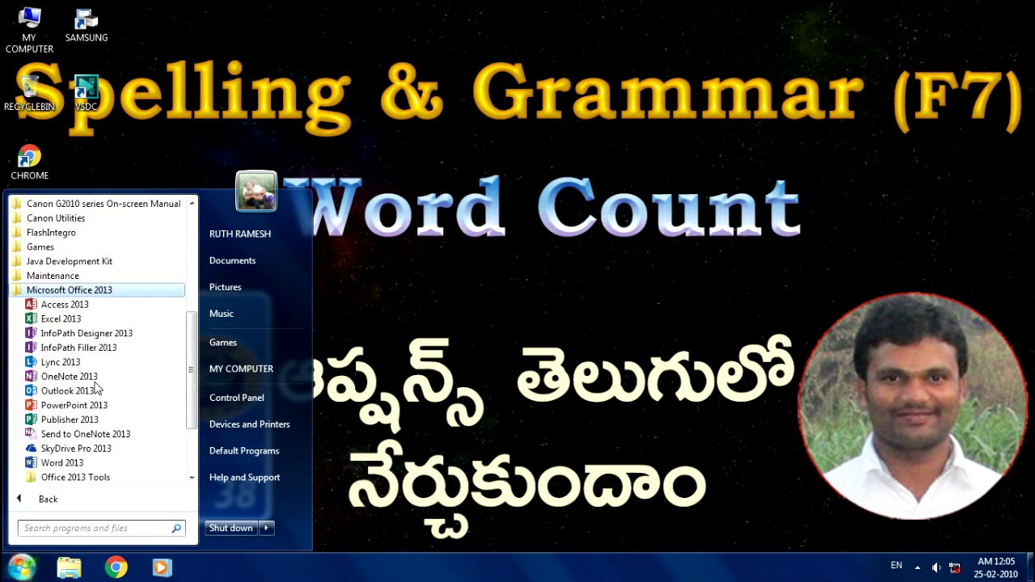
pyautogui.click(61, 464)
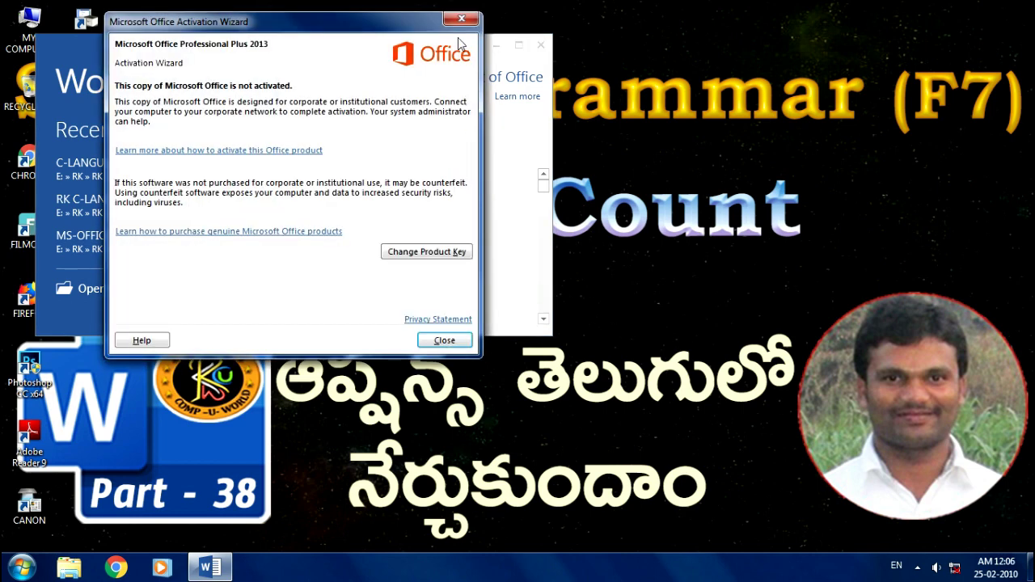
pyautogui.click(458, 21)
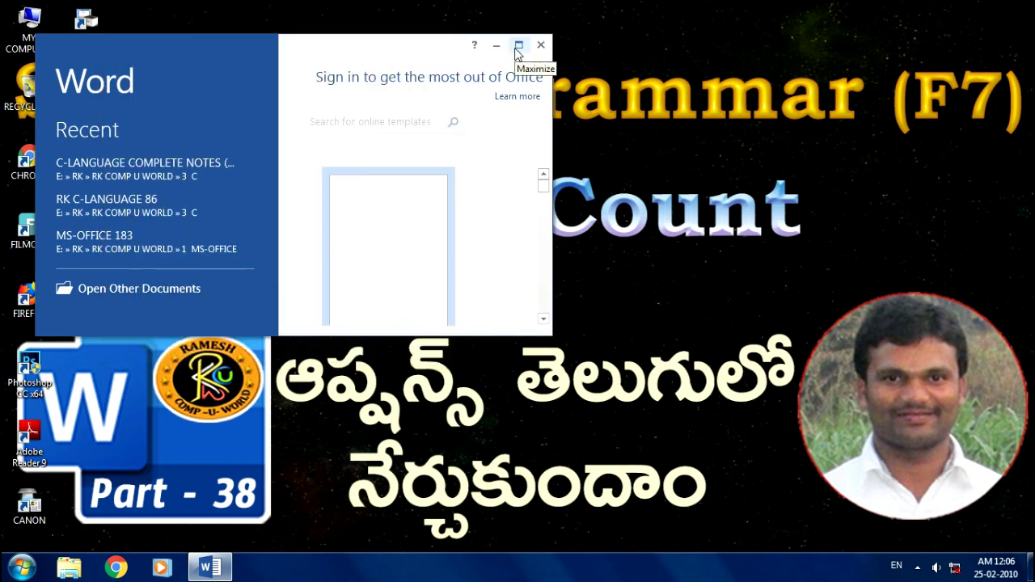
# - Maximize Word, create a blank document, and bring up the Review ribbon tools
pyautogui.click(518, 46)
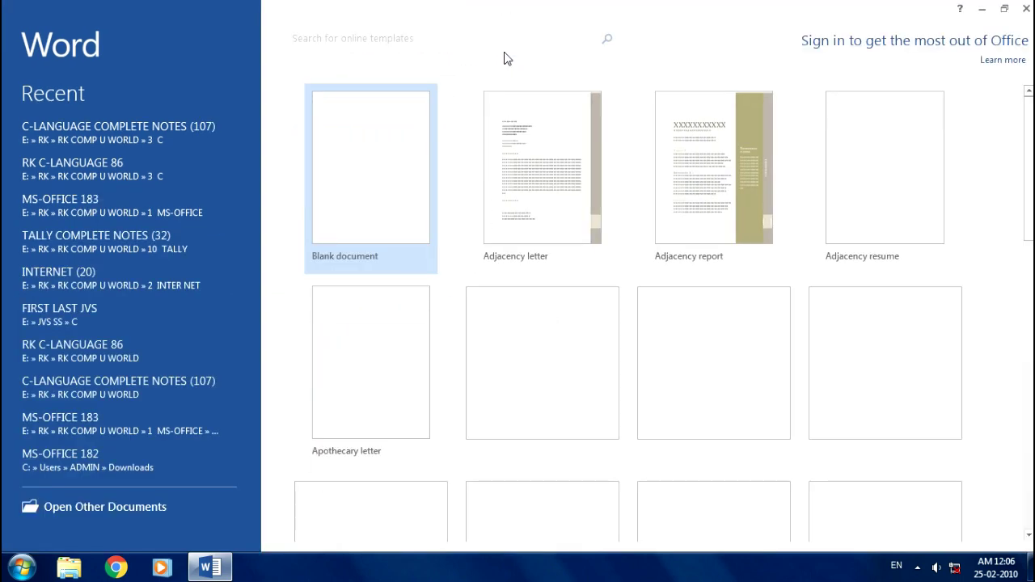
pyautogui.click(383, 223)
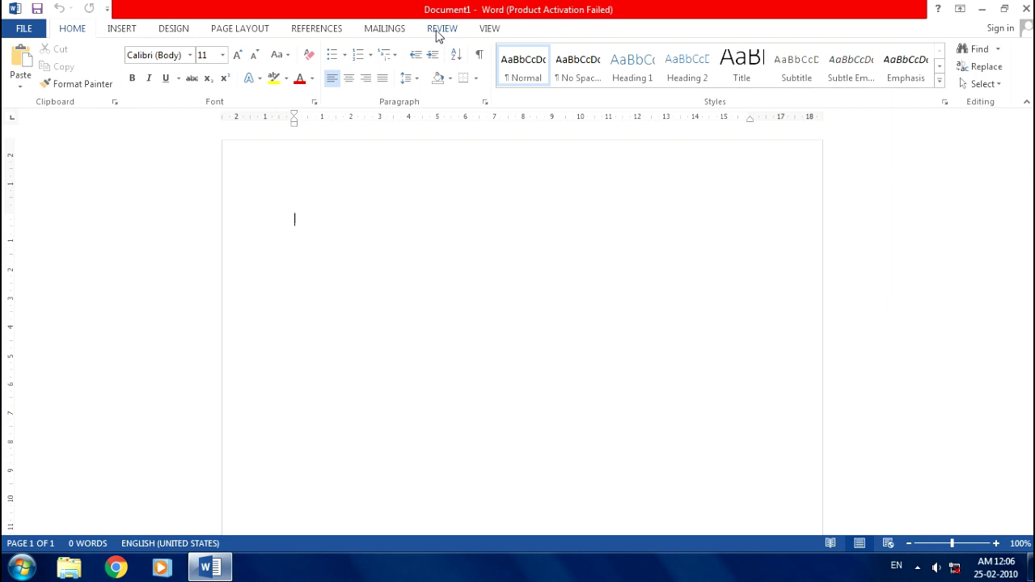
pyautogui.click(441, 28)
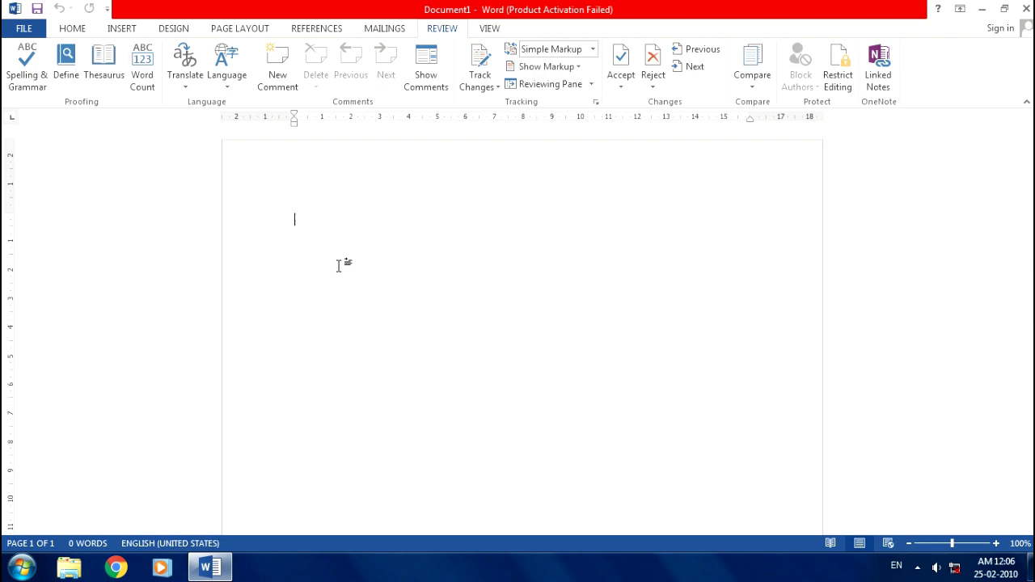
# - Enlarge the font, type two lines ending 'isa Computeri Facultu' and 'isa Govt Employi', then preview printing
pyautogui.hotkey('ctrl', 'shift', '.')
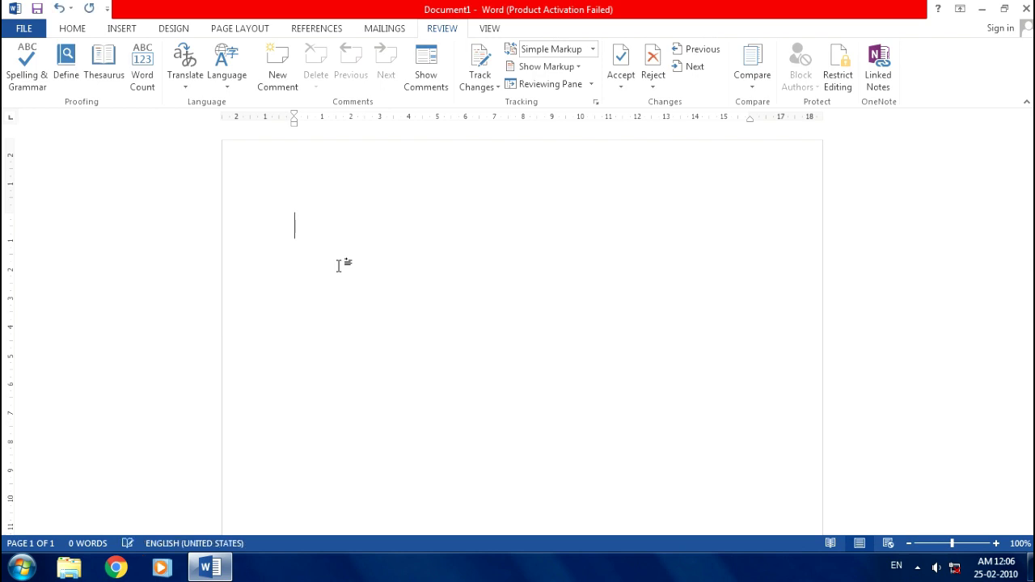
pyautogui.write('Ramesh ')
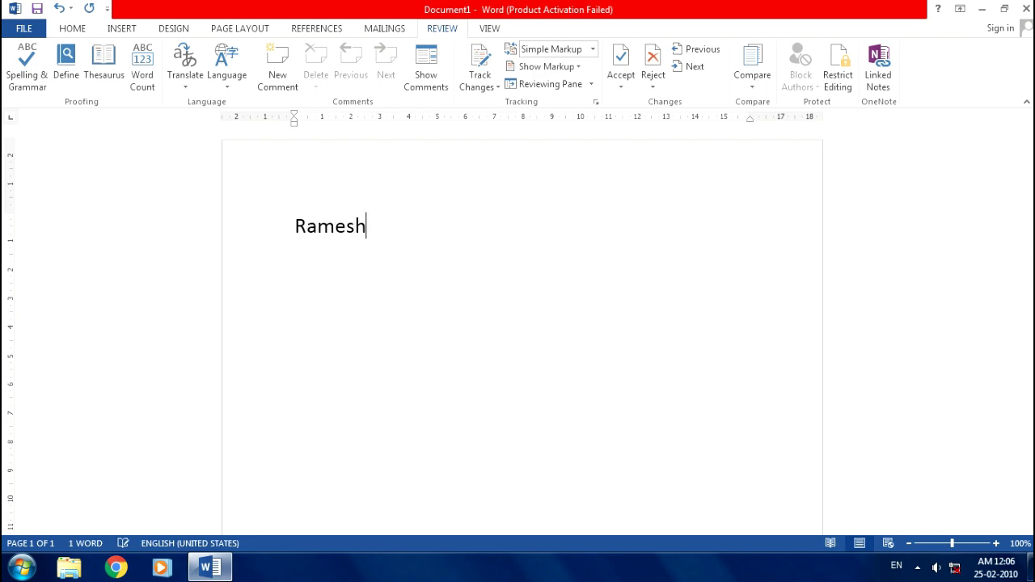
pyautogui.write('isa')
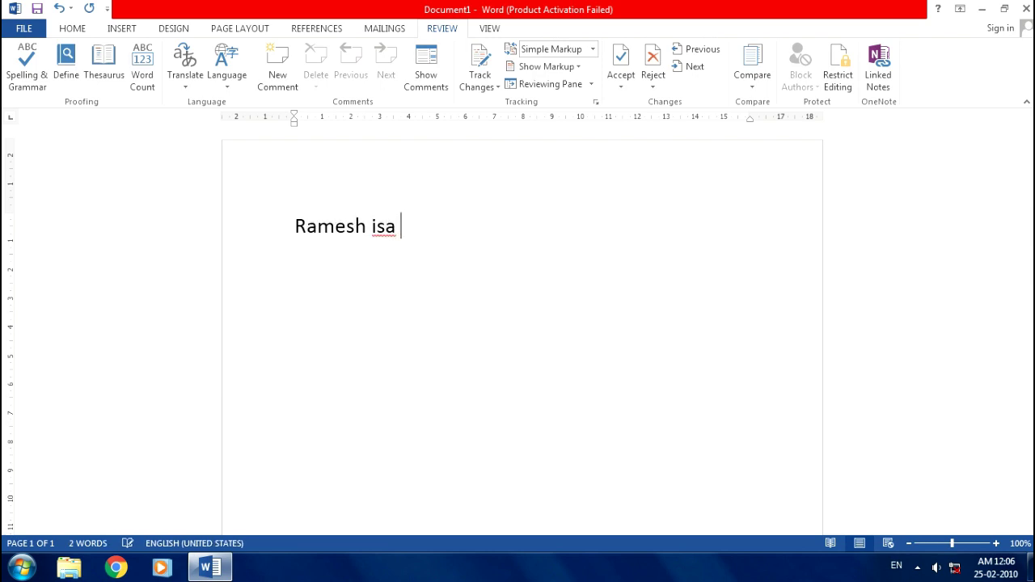
pyautogui.write(' Com')
pyautogui.write('puteri ')
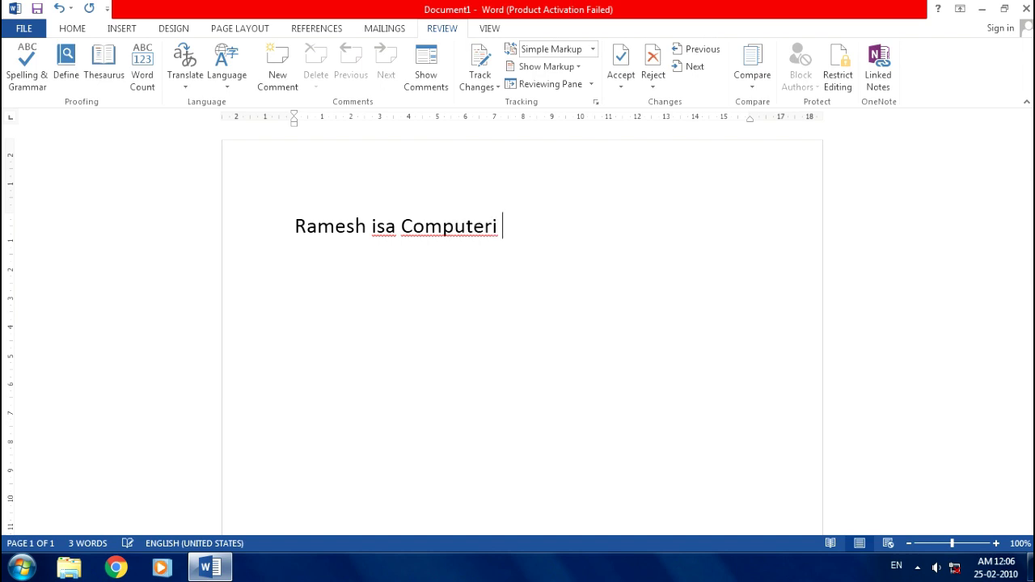
pyautogui.write('Facult')
pyautogui.write('u')
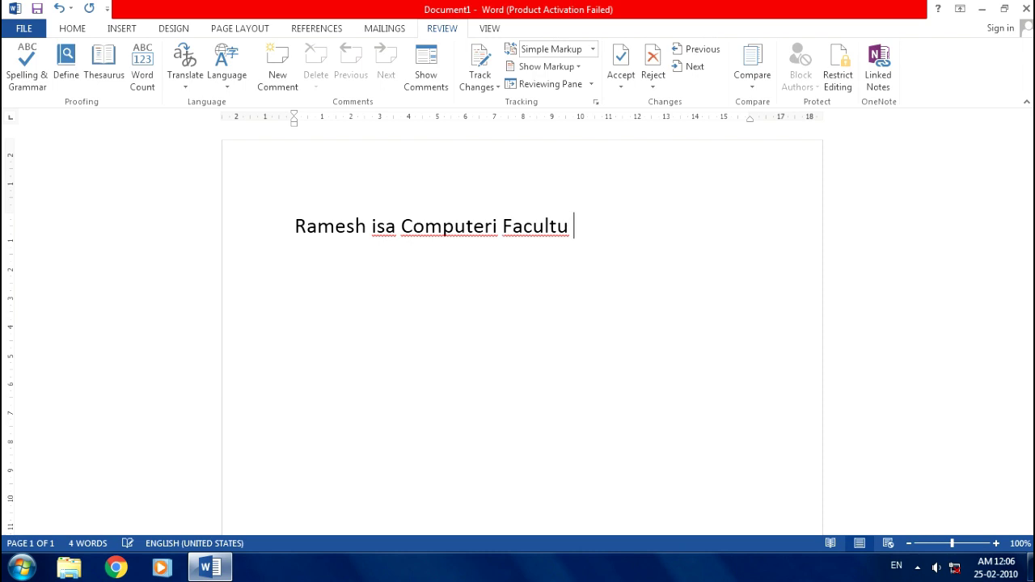
pyautogui.press('Return')
pyautogui.write('Priyanka')
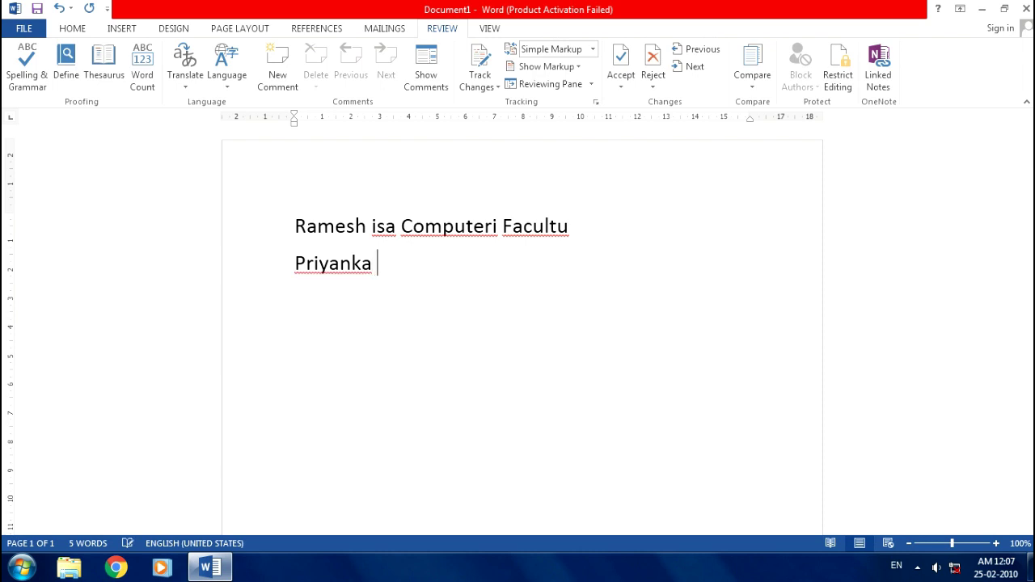
pyautogui.write(' isa G')
pyautogui.write('ovt E')
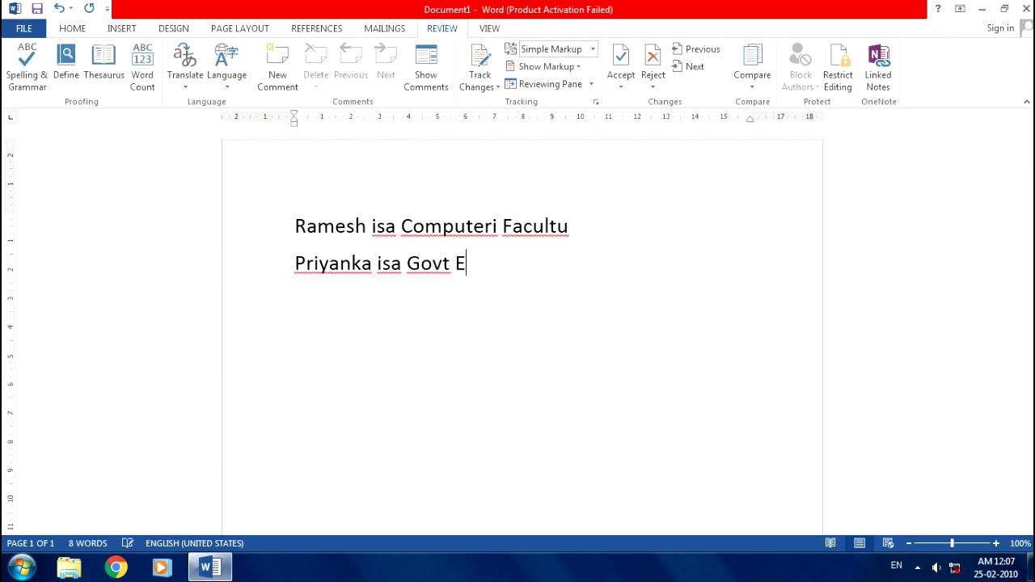
pyautogui.write('mployi')
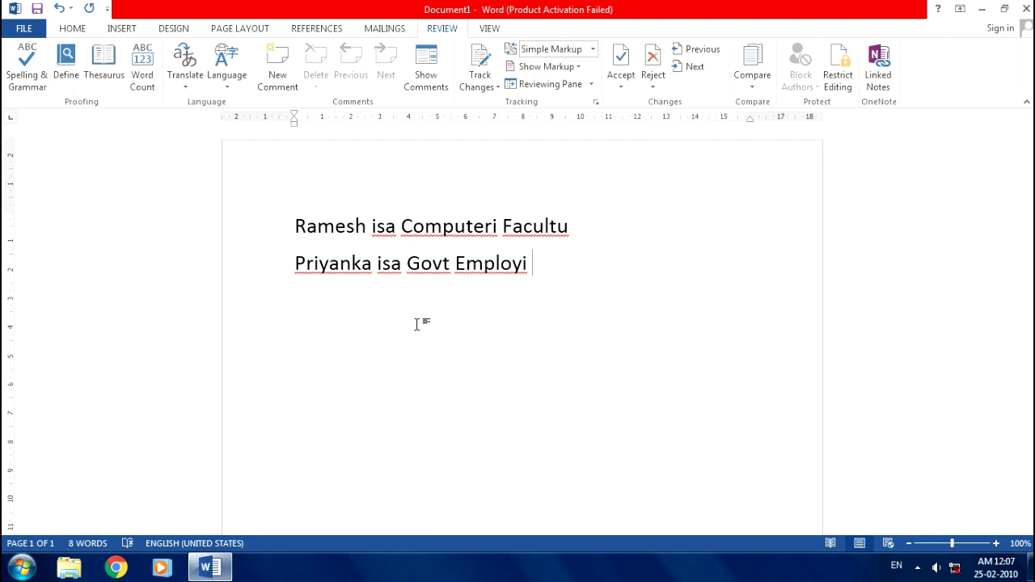
pyautogui.hotkey('ctrl', 'p')
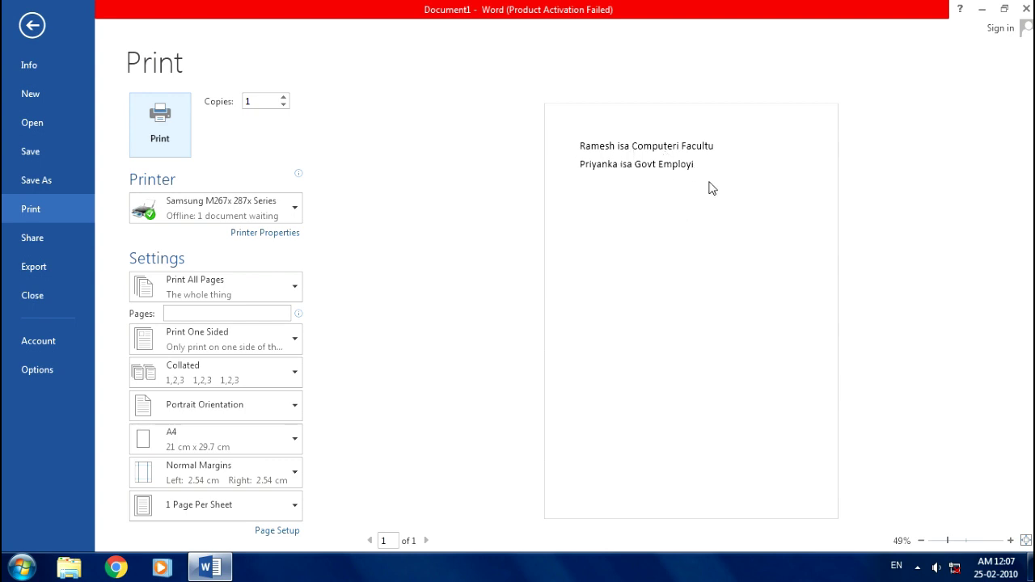
# - Leave the print preview and return to editing the misspelled text
pyautogui.press('Escape')
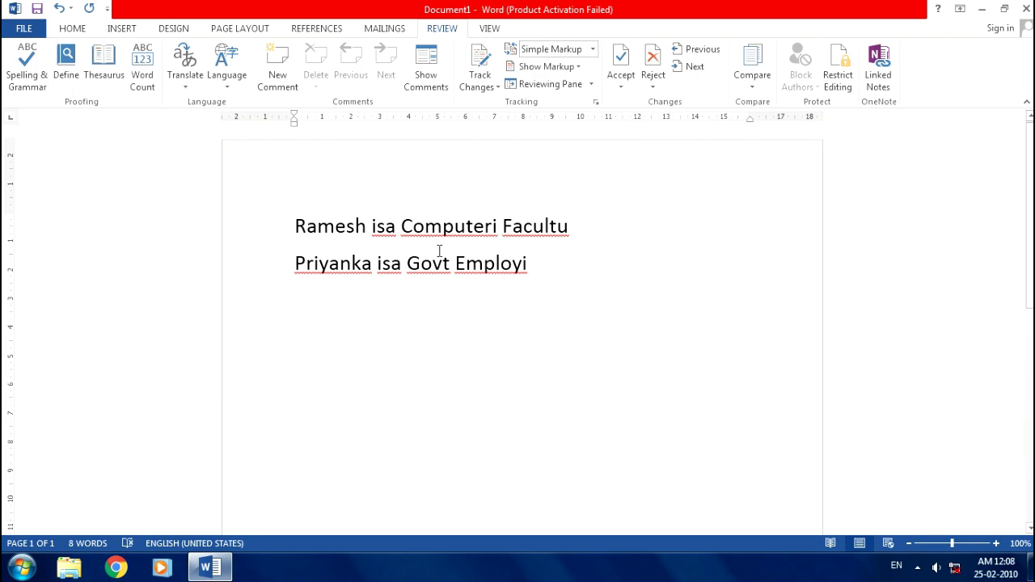
# - Try Ignore All on the second line's name, undo it twice, then run a full spelling check with F7
pyautogui.rightClick(329, 265)
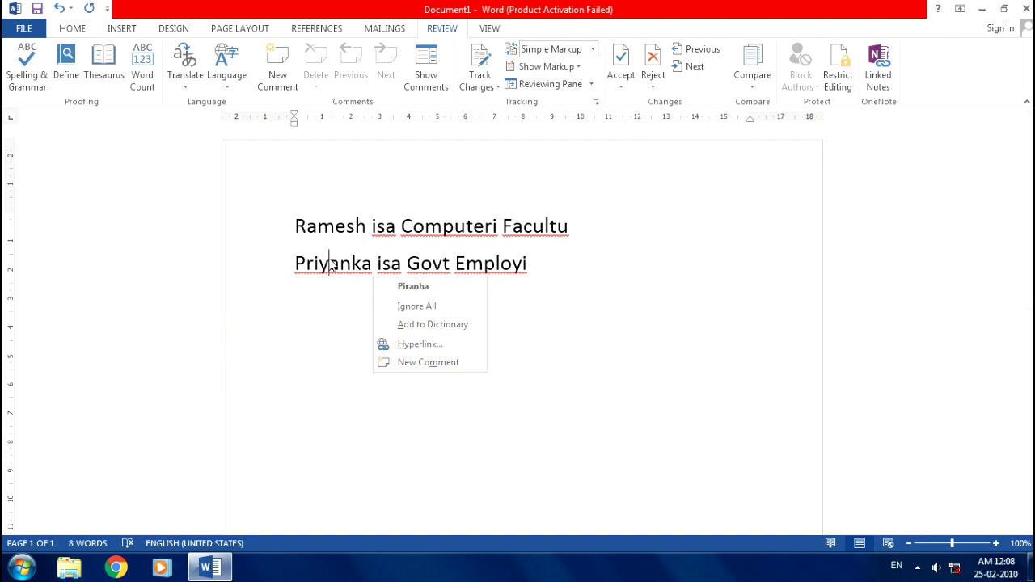
pyautogui.press('Escape')
pyautogui.rightClick(330, 265)
pyautogui.click(416, 307)
pyautogui.hotkey('ctrl', 'z')
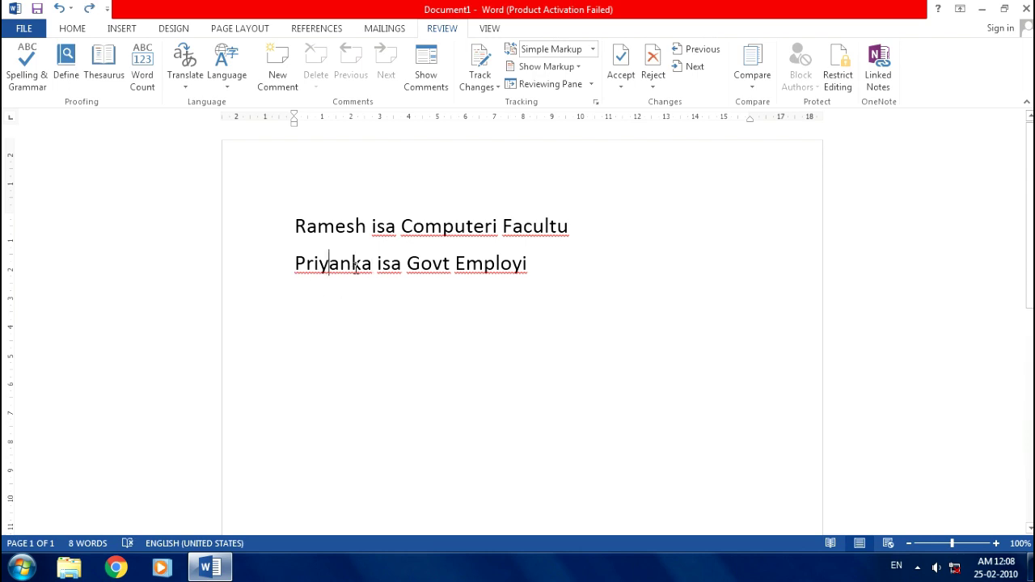
pyautogui.rightClick(331, 270)
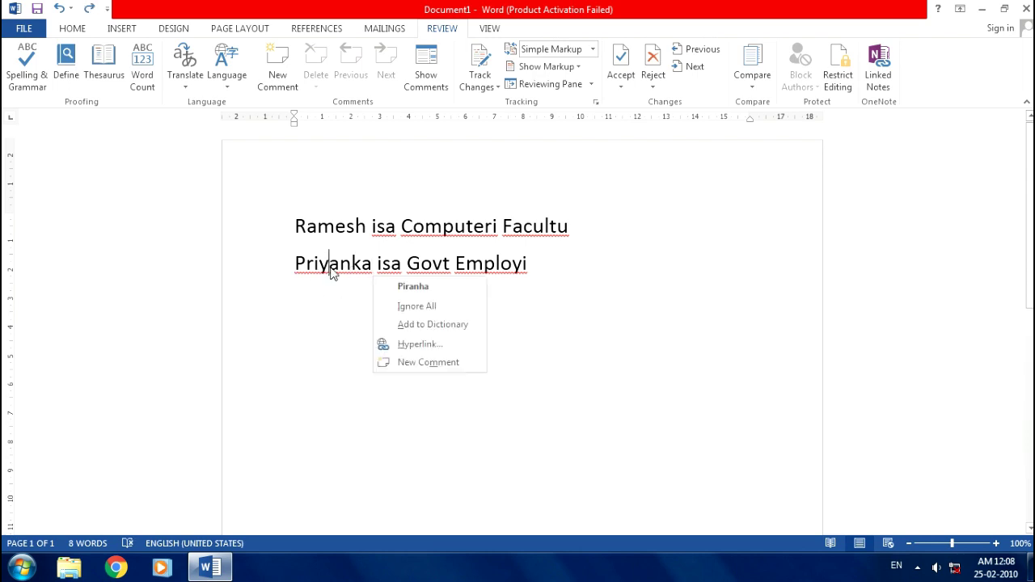
pyautogui.click(402, 306)
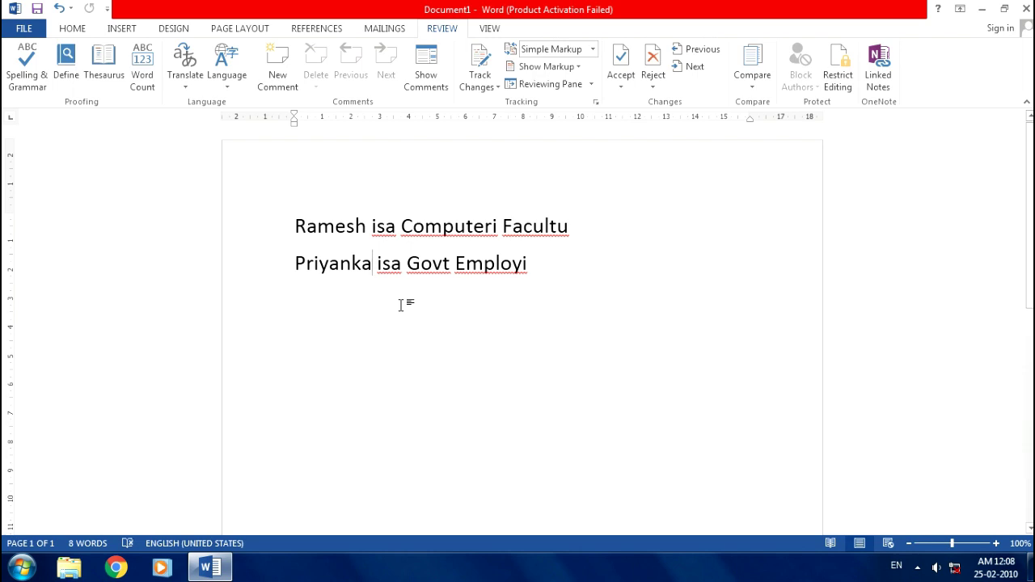
pyautogui.hotkey('ctrl', 'z')
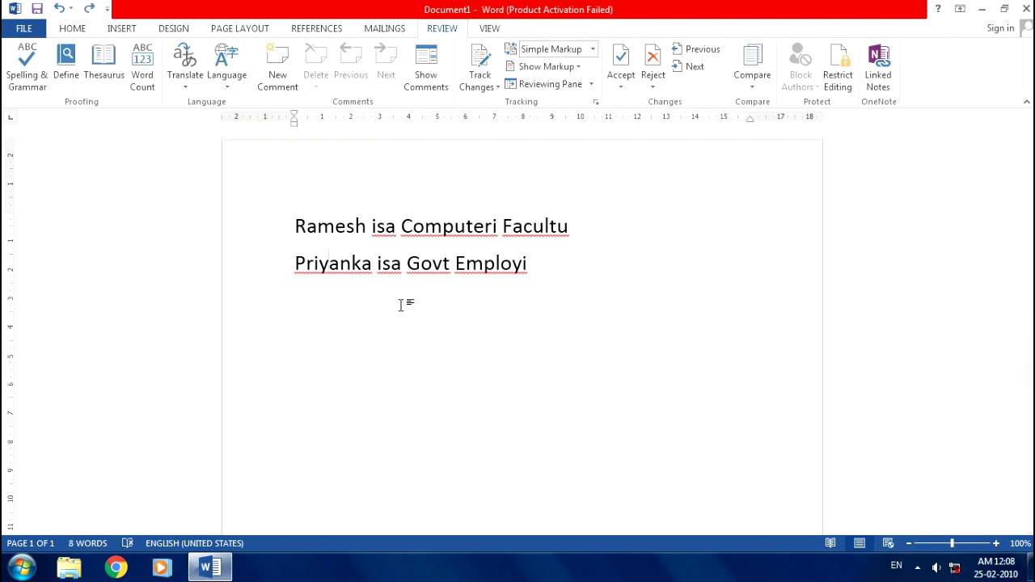
pyautogui.press('F7')
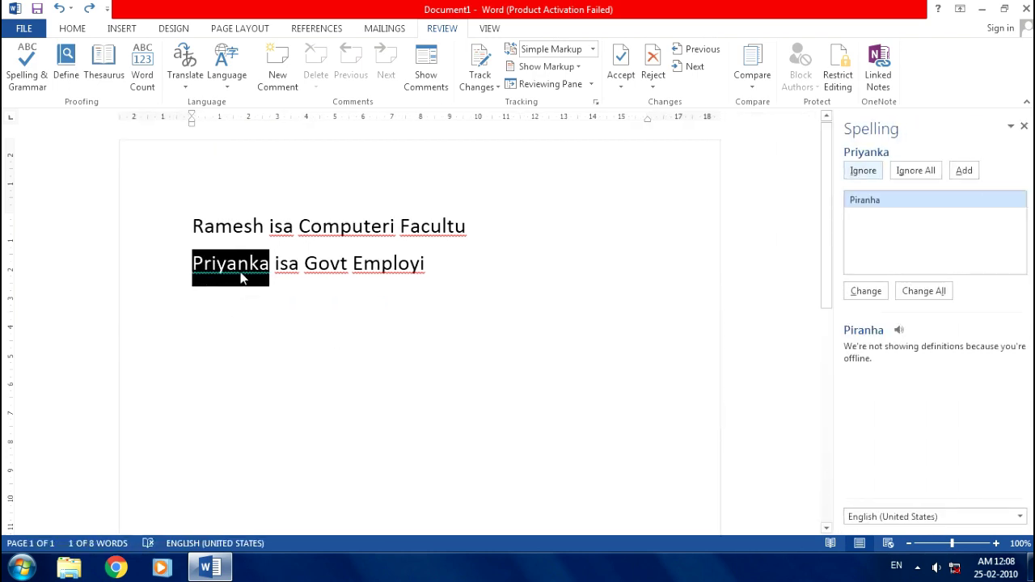
# - Ignore the name everywhere and change every 'isa' to 'is a'
pyautogui.click(915, 171)
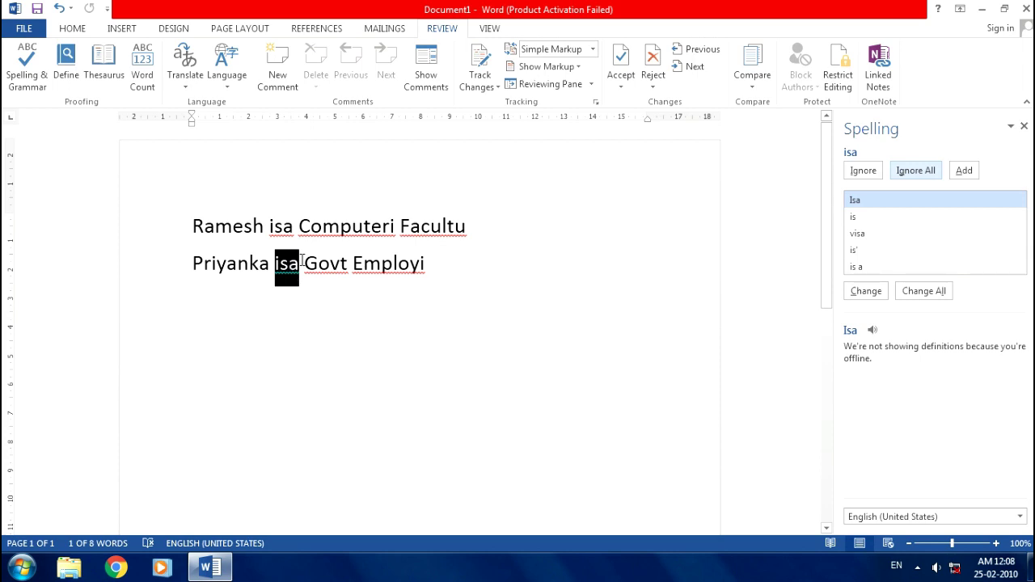
pyautogui.click(864, 270)
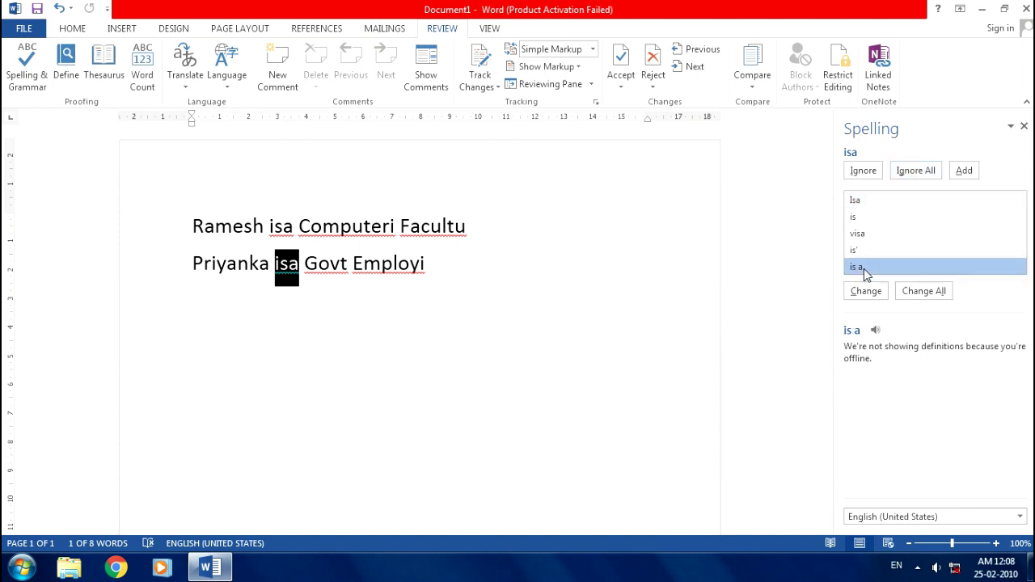
pyautogui.click(926, 295)
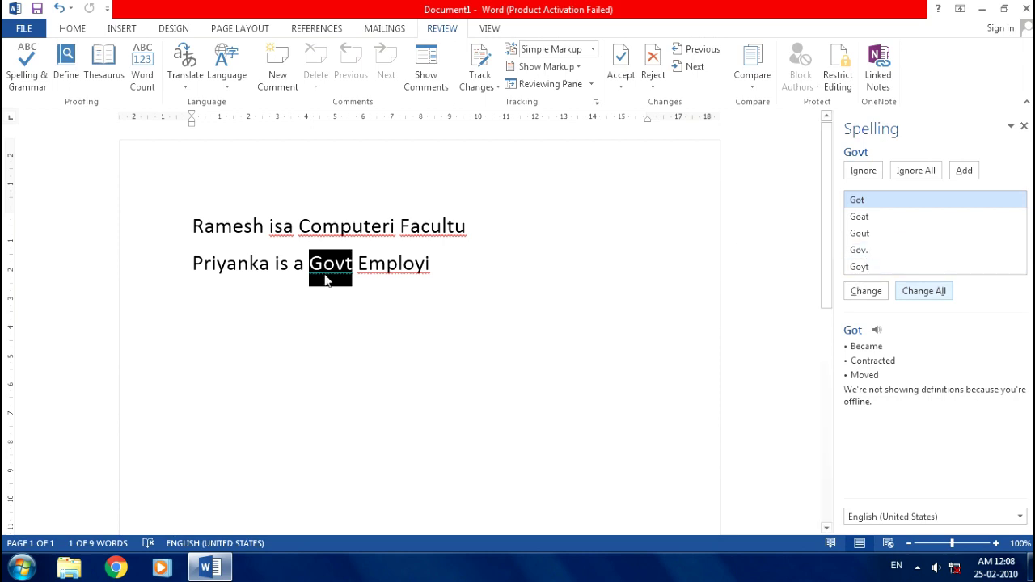
# - Leave Govt unchanged, change Employi to Employee everywhere, and close the spelling check
pyautogui.click(905, 172)
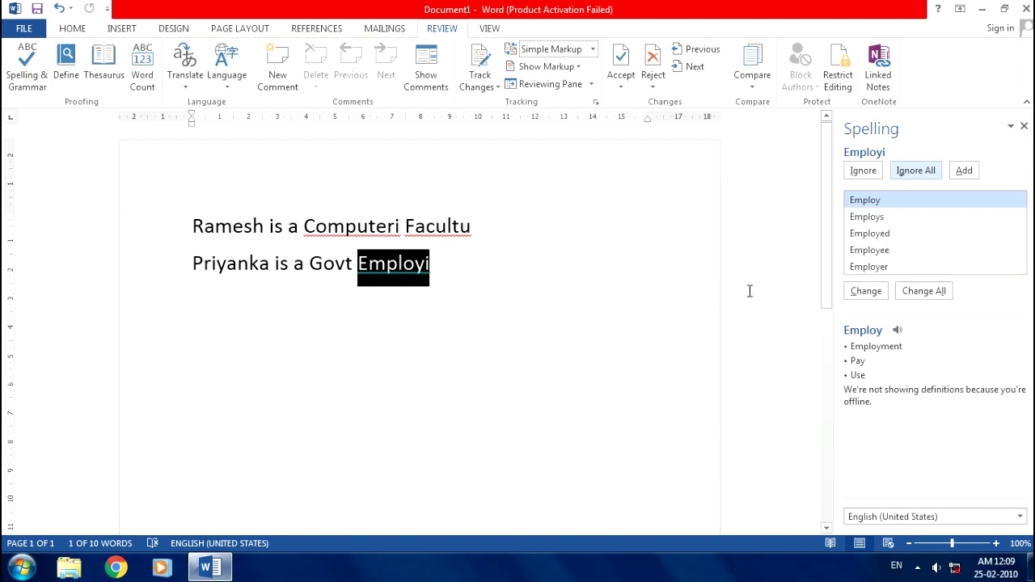
pyautogui.click(881, 251)
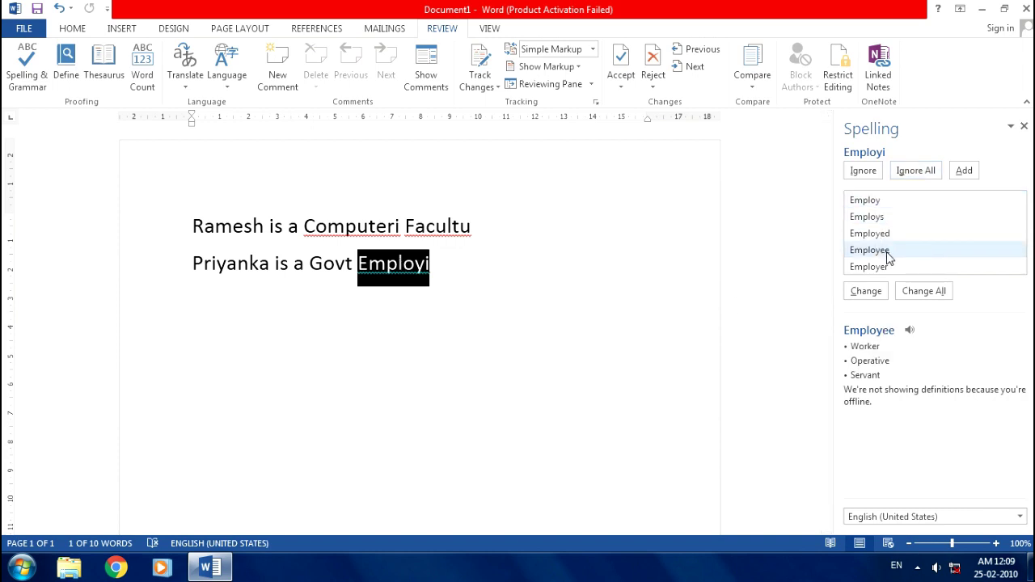
pyautogui.click(926, 292)
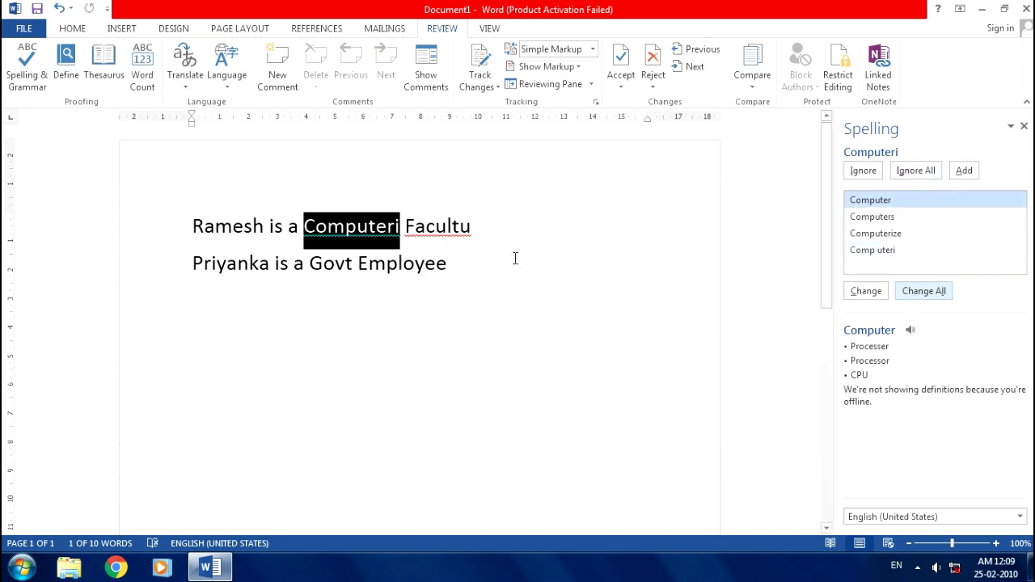
pyautogui.click(1024, 126)
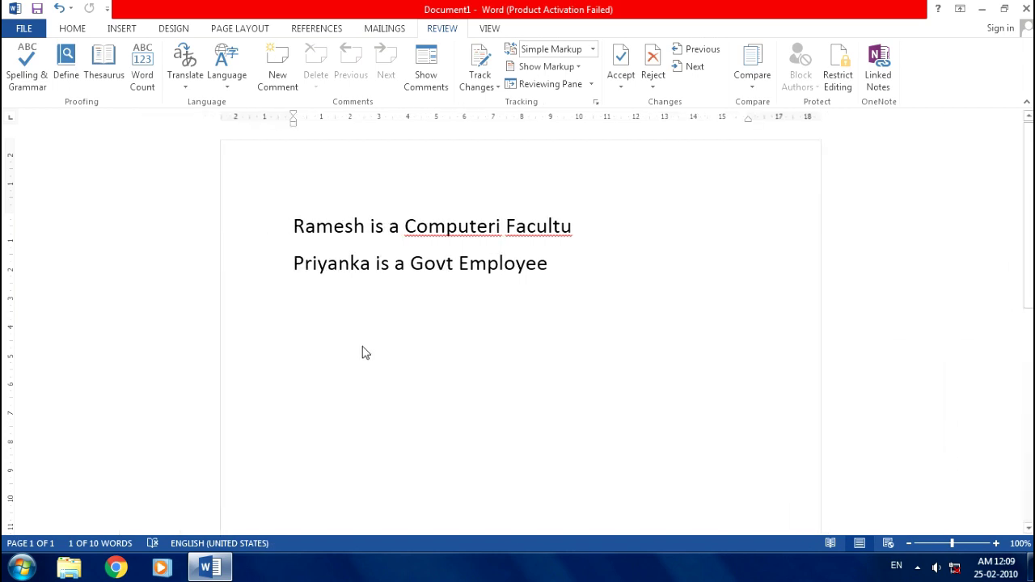
# - Correct Computeri to Computer using its spelling suggestions
pyautogui.rightClick(456, 230)
pyautogui.press('Escape')
pyautogui.rightClick(461, 232)
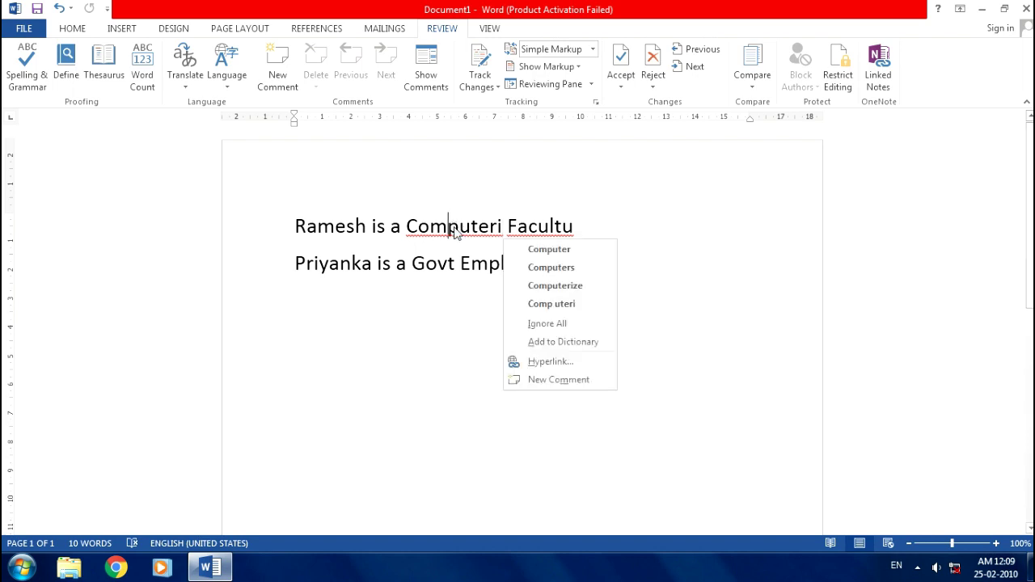
pyautogui.press('Escape')
pyautogui.rightClick(452, 229)
pyautogui.click(561, 252)
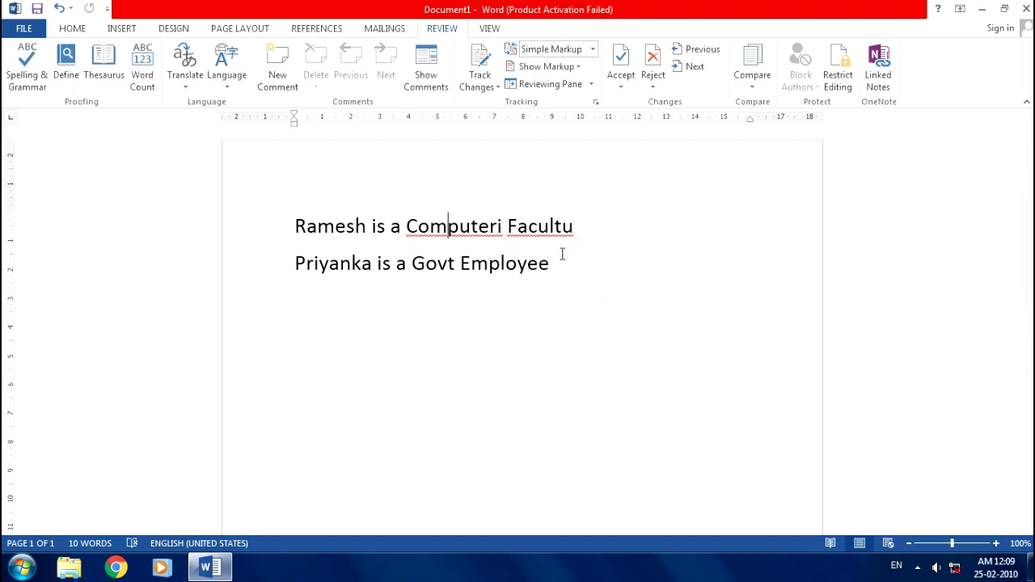
# - Correct Facultu to Faculty and add an empty line after the second sentence
pyautogui.rightClick(544, 225)
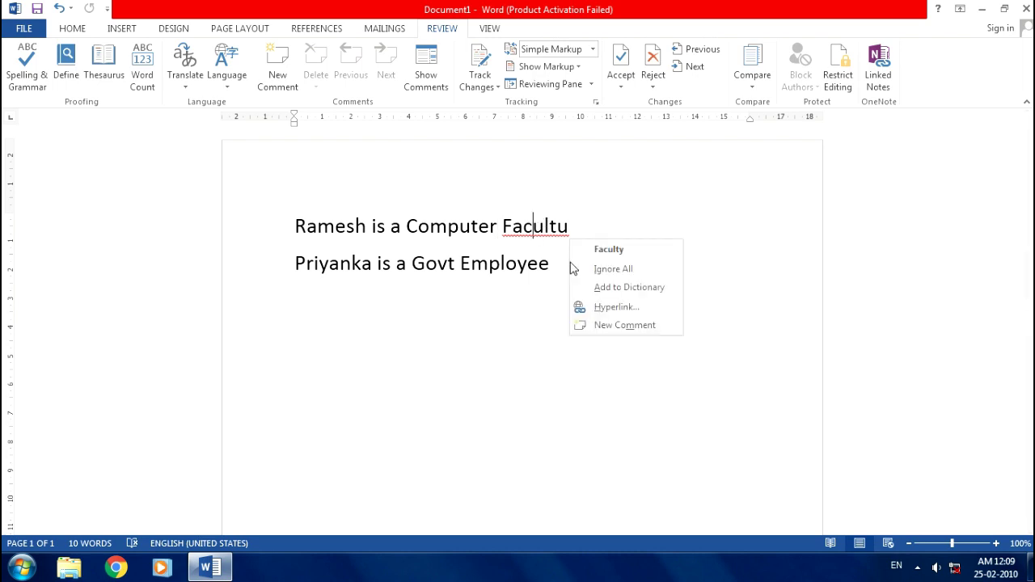
pyautogui.click(619, 252)
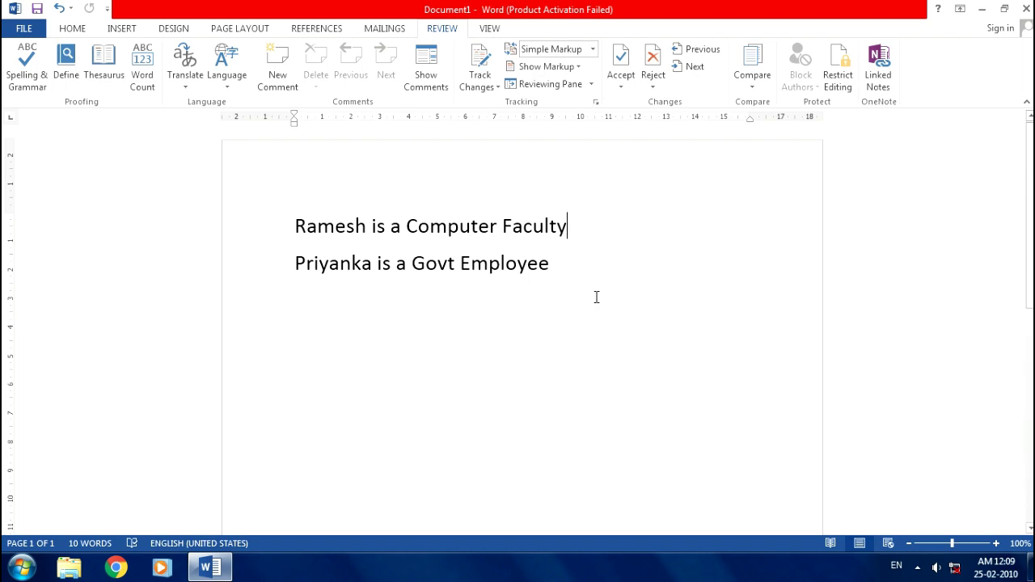
pyautogui.press('Return')
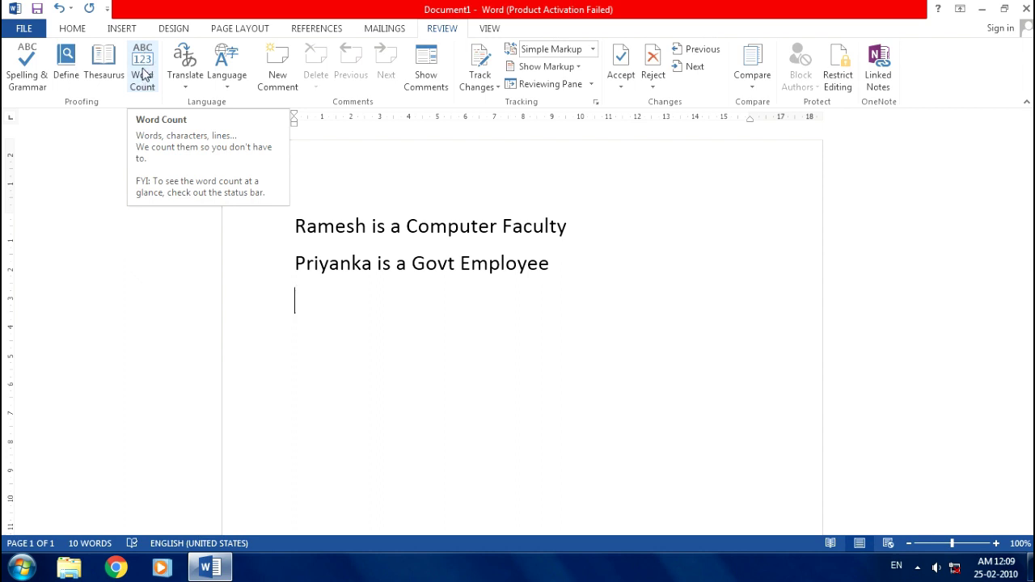
# - Show the Word Count statistics (10 words, 57 characters with spaces) and move them beside the text
pyautogui.click(142, 74)
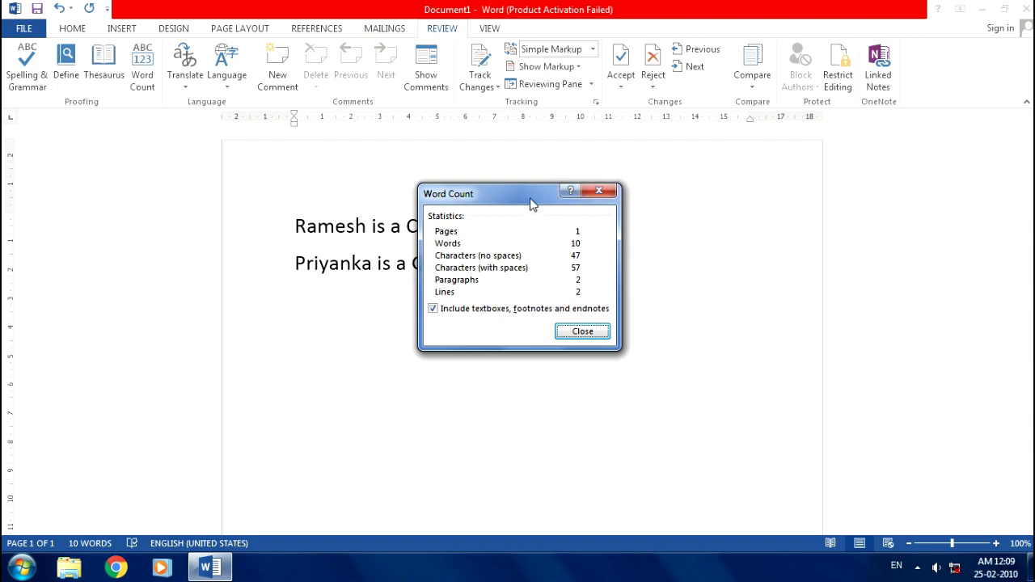
pyautogui.moveTo(517, 194); pyautogui.dragTo(690, 191)
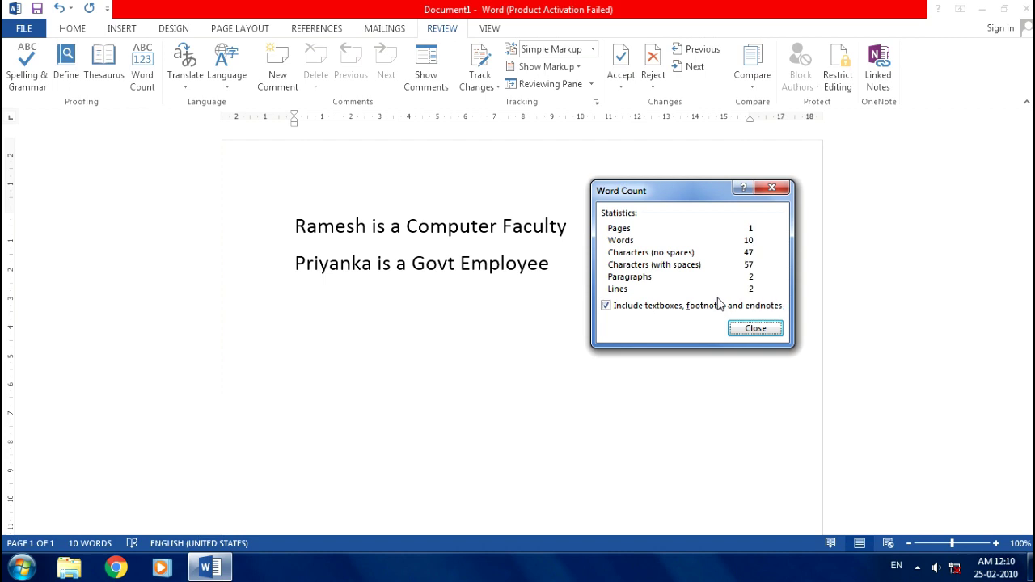
# - Dismiss the Word Count statistics to return to the corrected sentences
pyautogui.click(754, 328)
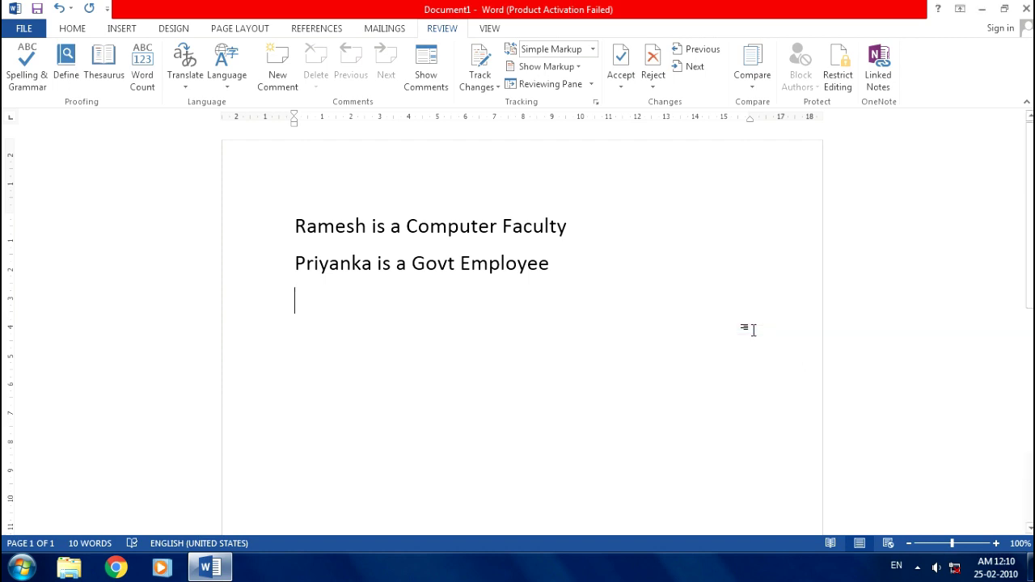